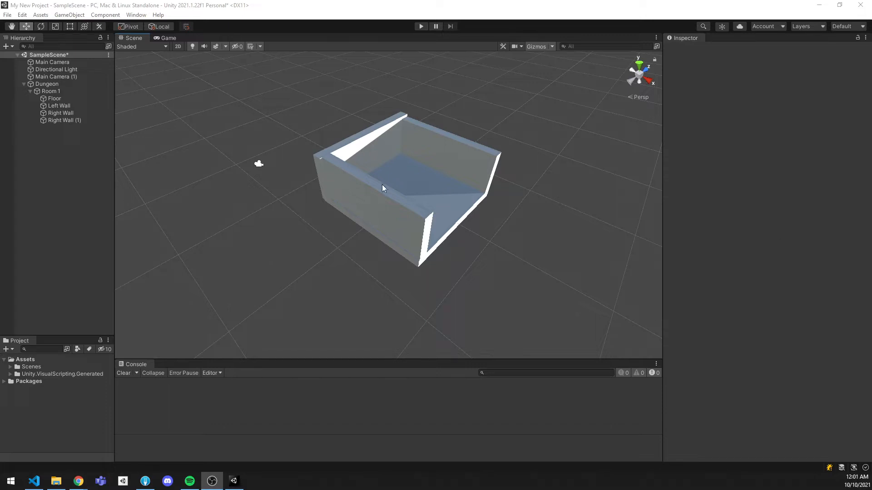
Give the project asset list more height, look through Room 1's child objects, and save the scene.
left_click_drag(71, 334, 71, 248)
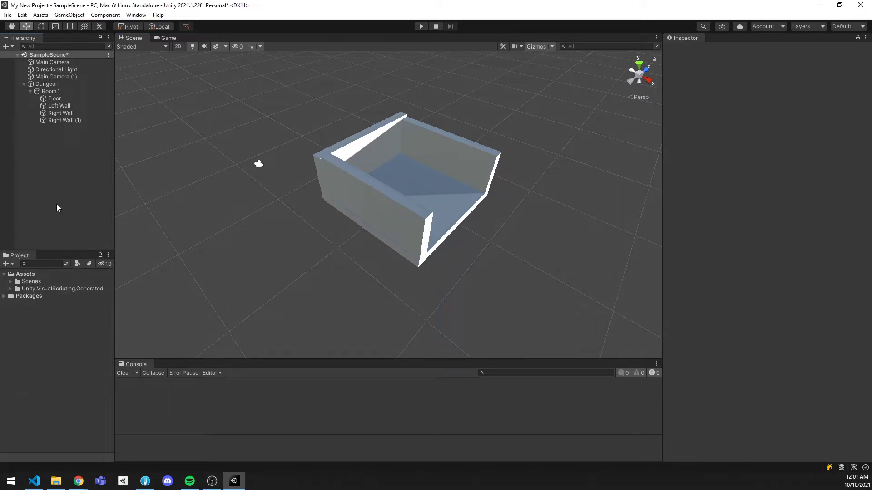
left_click(65, 90)
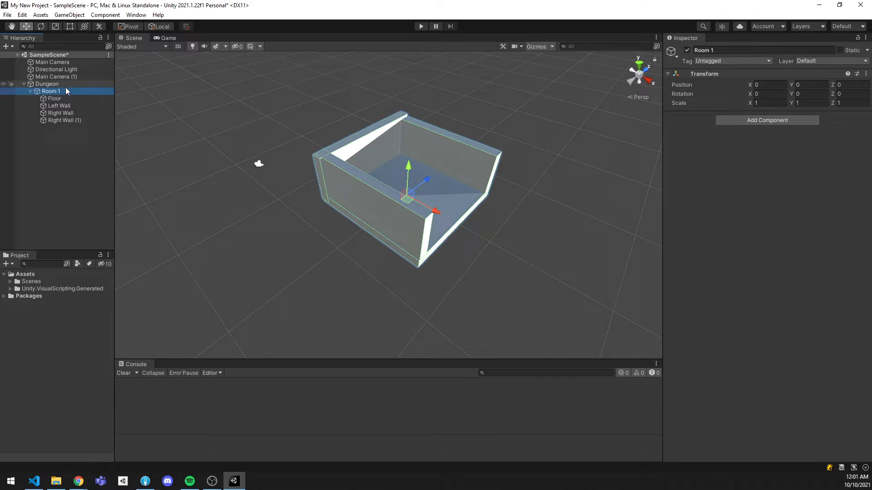
key("Down")
key("Down")
key("Down")
key("Down")
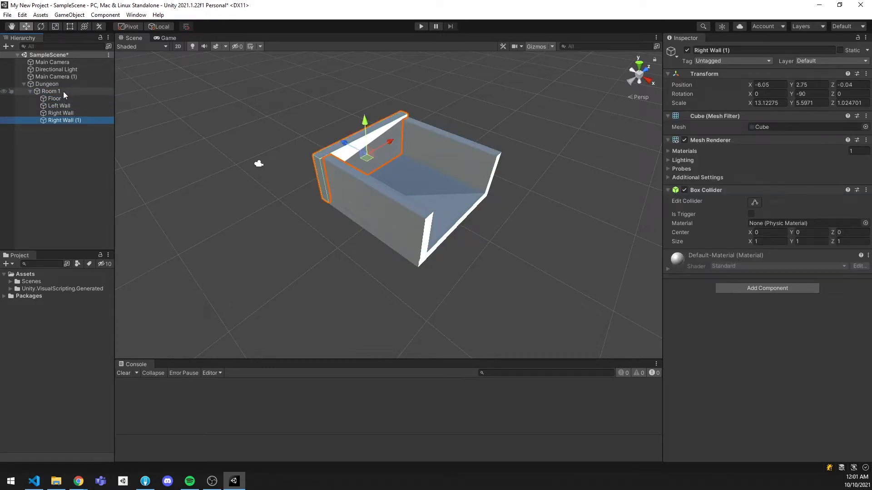
key("ctrl+s")
Frame Room 1 in the scene and examine its floor, left wall and right wall objects.
left_click(62, 86)
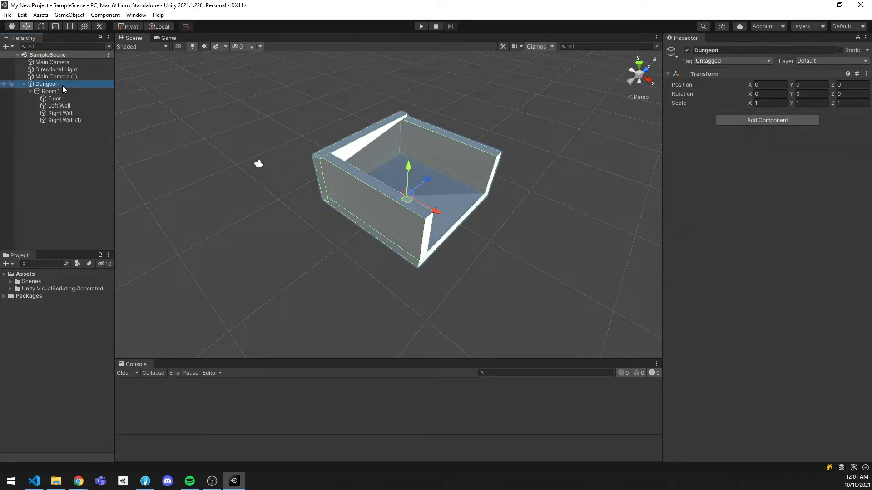
left_click(62, 91)
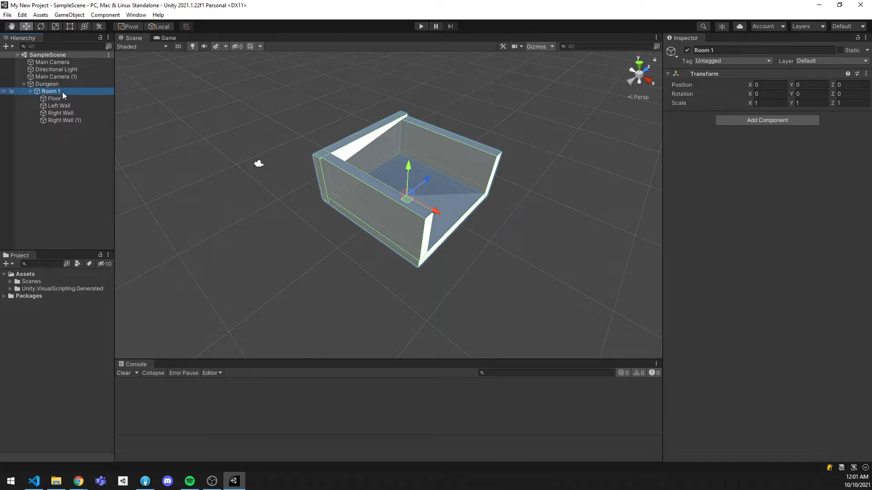
key("f")
left_click_drag(477, 225, 454, 200, "alt")
left_click(72, 99)
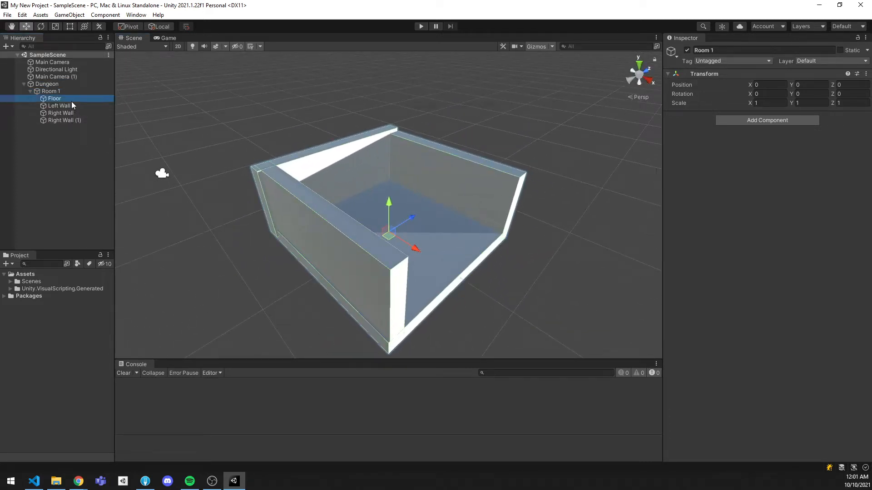
left_click(72, 105)
left_click(72, 113)
Rename the Right Wall (1) object as Rear Wall.
left_click(73, 120)
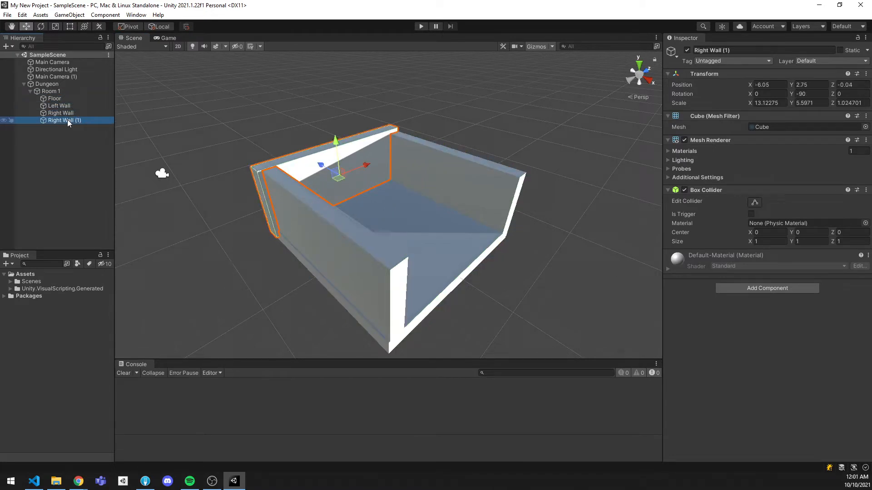
left_click(67, 119)
type("Rear")
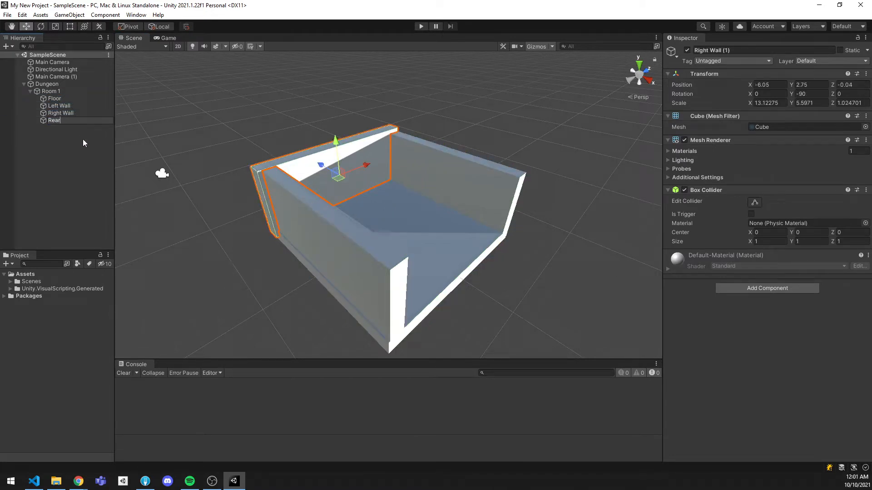
type(" Wall")
key("Return")
Check the walls of Room 1 and turn the whole room object into a prefab in the Assets folder.
left_click(70, 105)
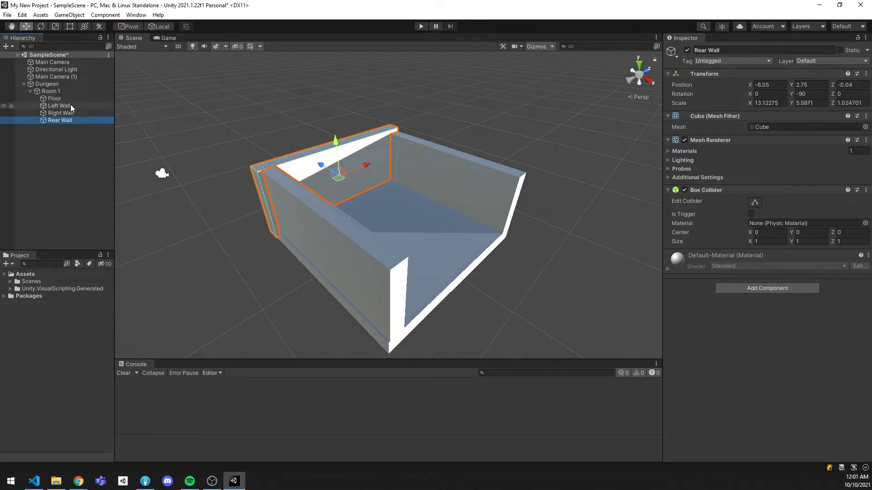
left_click(70, 113)
left_click(69, 120)
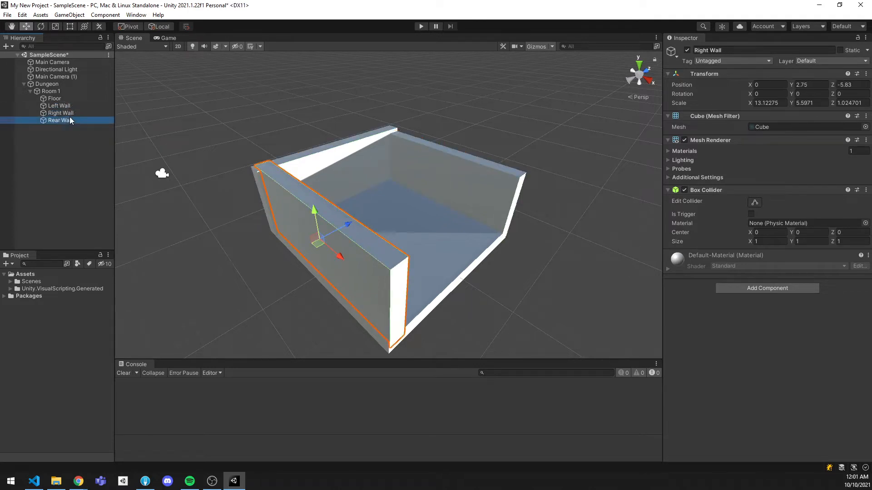
left_click(56, 92)
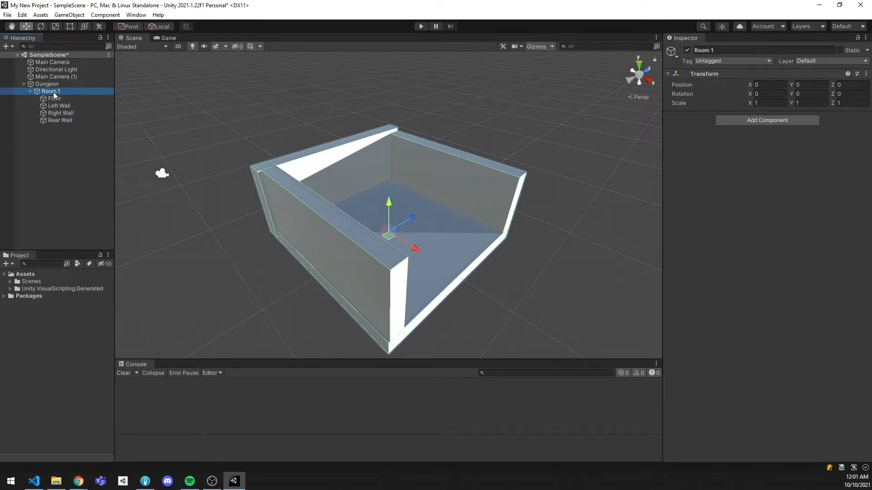
left_click_drag(53, 92, 27, 281)
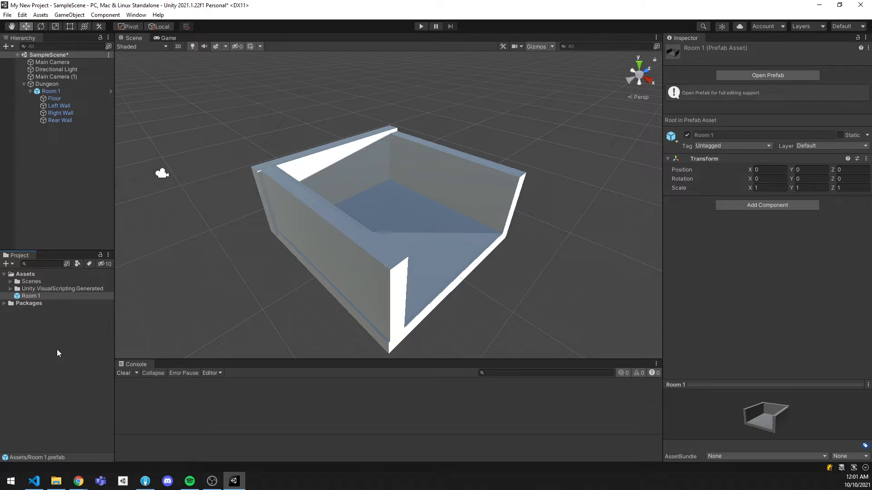
Compare the Room 1 prefab asset with its instance in the scene hierarchy.
left_click(34, 297)
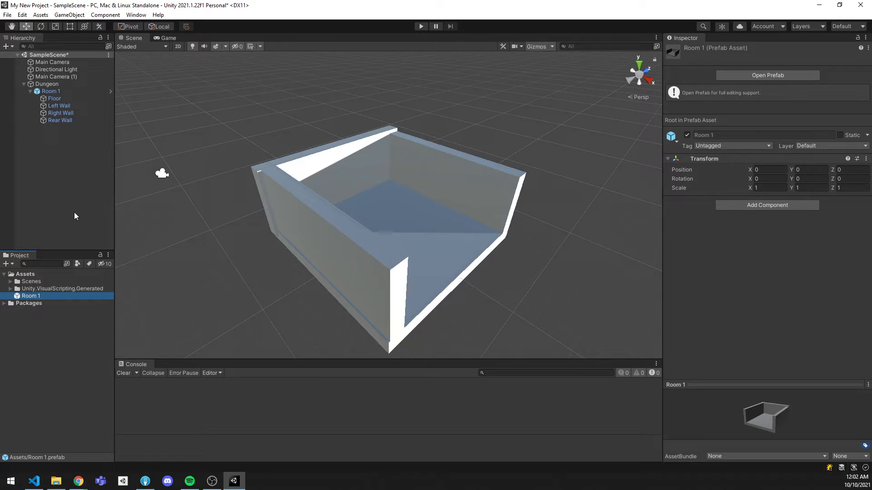
left_click(56, 92)
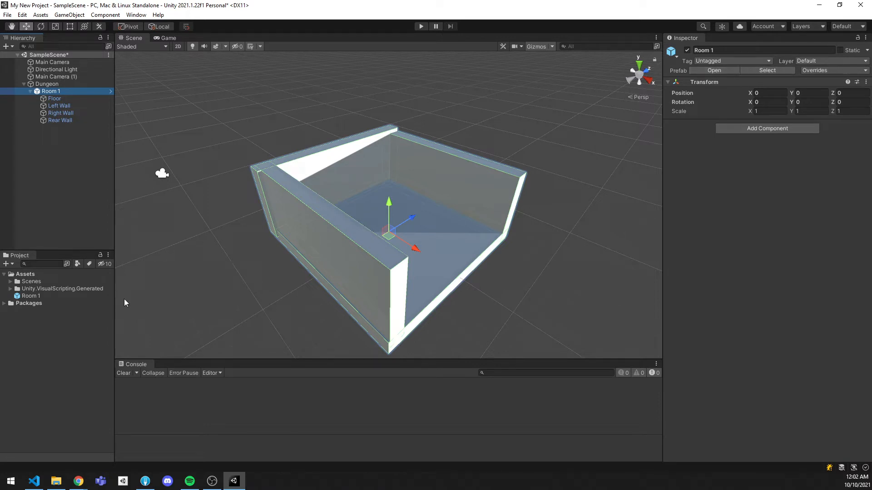
left_click(41, 296)
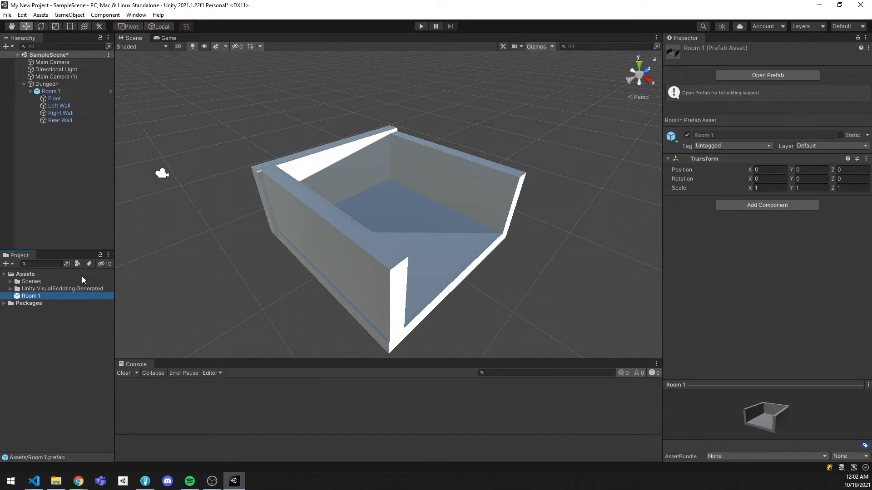
left_click(51, 319)
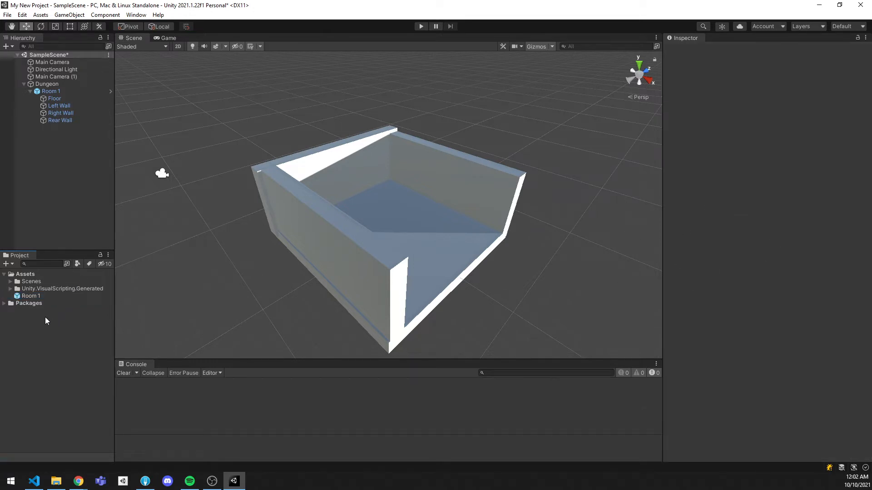
Create a folder named Prefabs inside Assets.
right_click(39, 274)
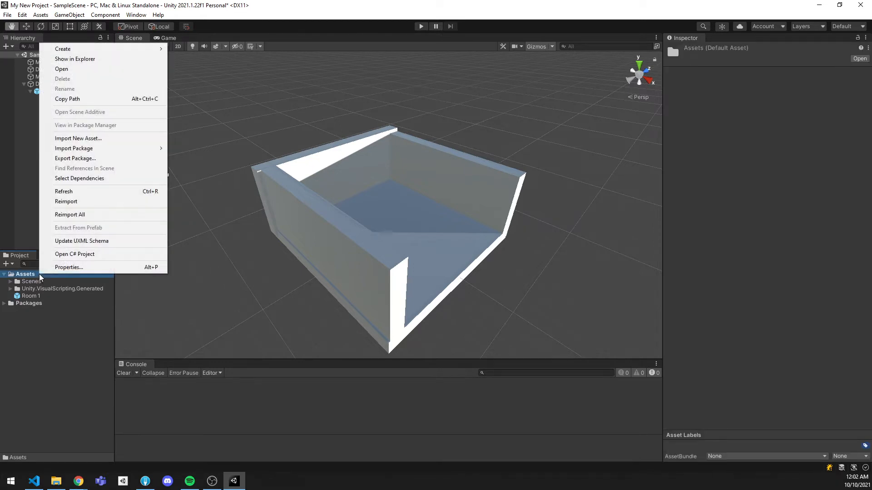
mouse_move(108, 50)
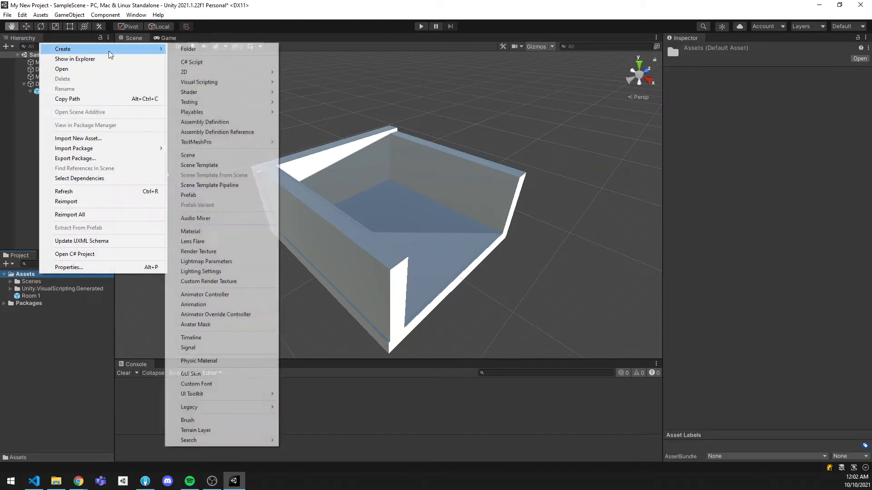
left_click(214, 49)
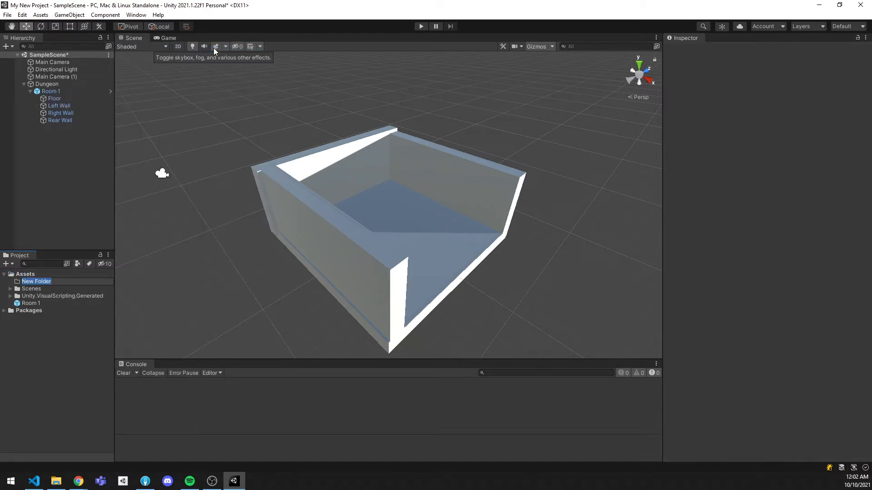
type("Prefabs")
key("Return")
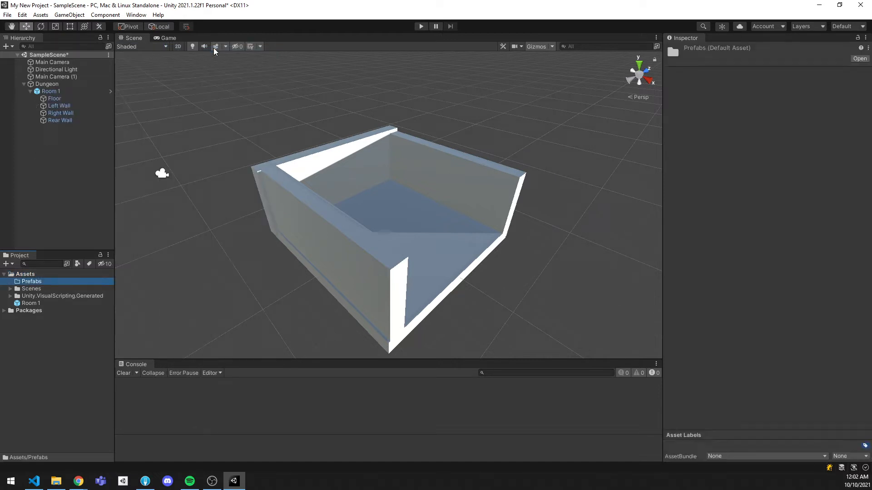
Move the Room 1 prefab into the Prefabs folder and expand the folder to show it.
left_click_drag(31, 301, 35, 282)
left_click(35, 275)
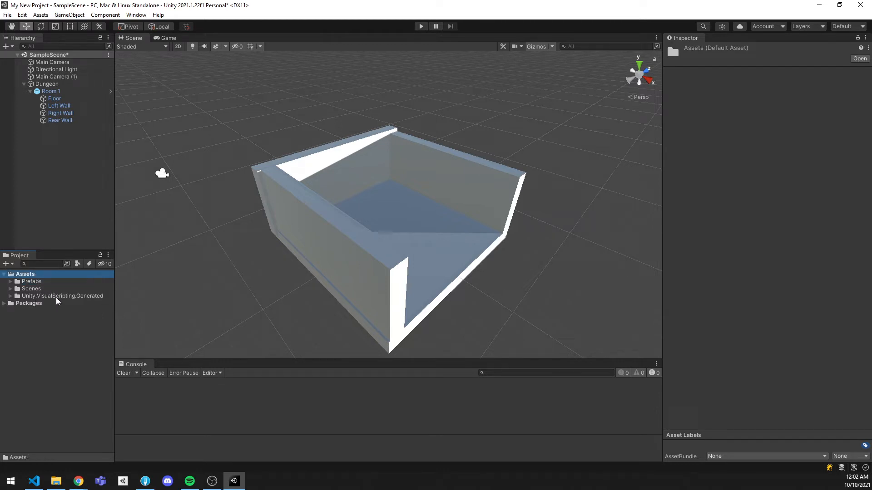
left_click(30, 282)
left_click(10, 282)
left_click(37, 289)
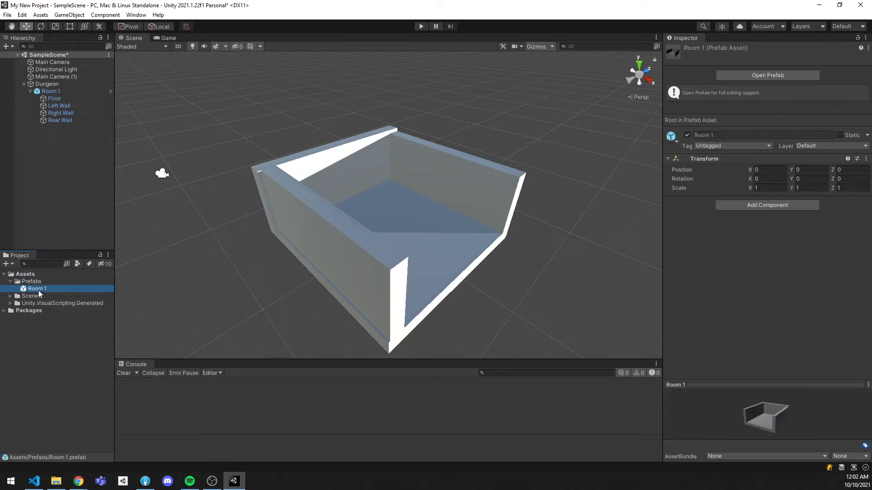
Delete the Room 1 instance under Dungeon from the scene, keeping the prefab asset.
left_click(52, 92)
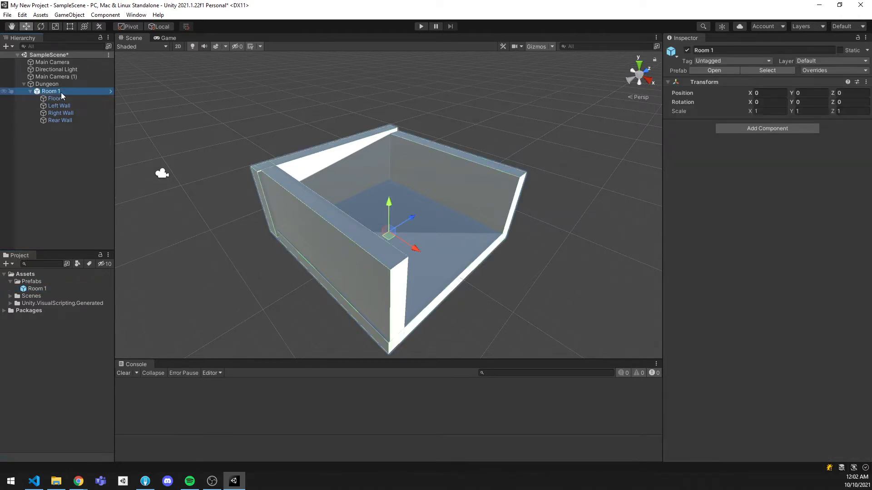
left_click_drag(346, 222, 115, 165, "alt")
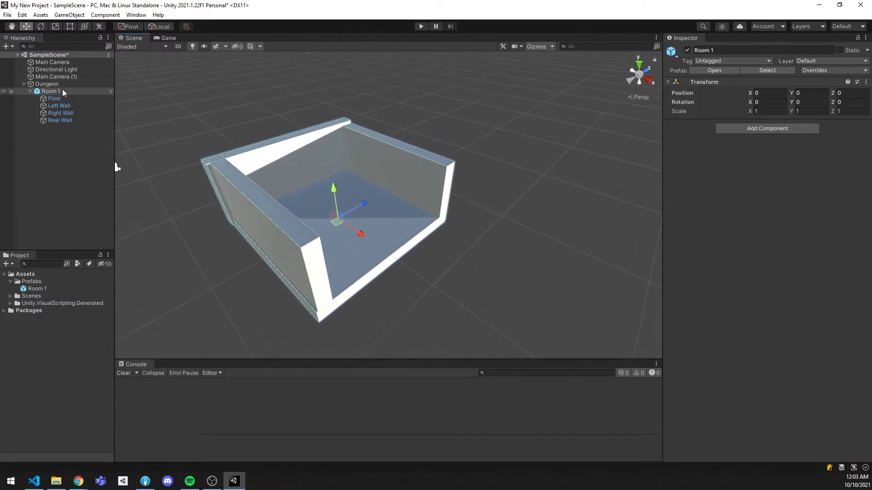
left_click(51, 92)
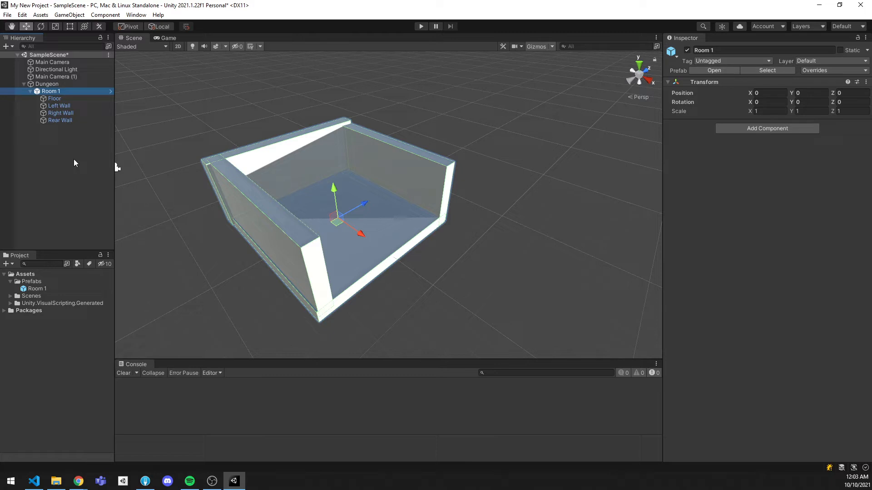
left_click(49, 290)
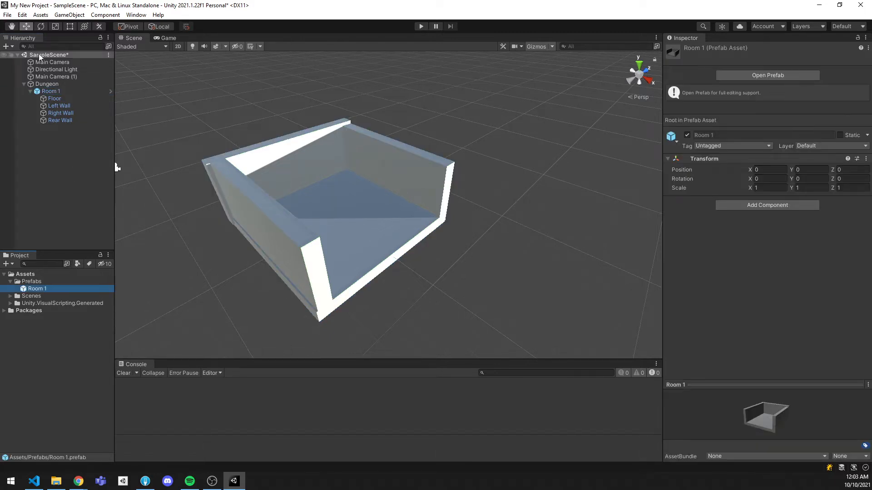
left_click(58, 93)
key("Delete")
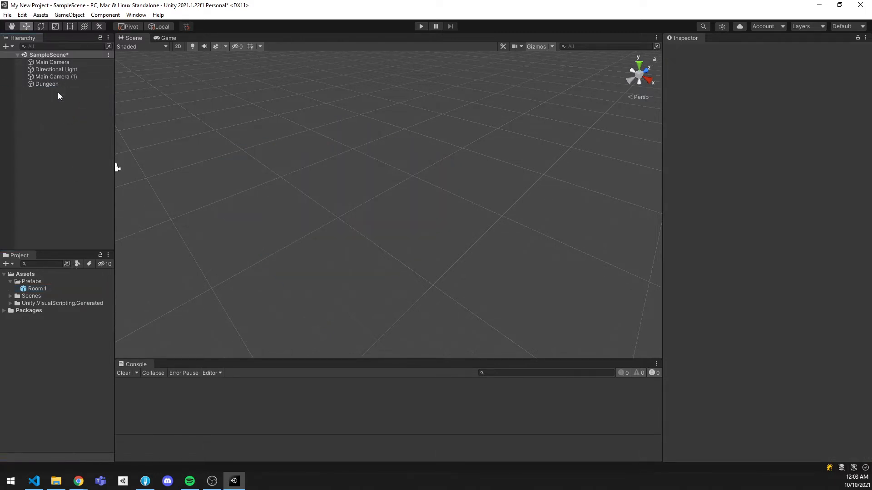
Place two Room 1 prefab instances in the scene, at about (28.6, 32.6, -30.2) and (47.4, 46.8, -35.9).
left_click(41, 289)
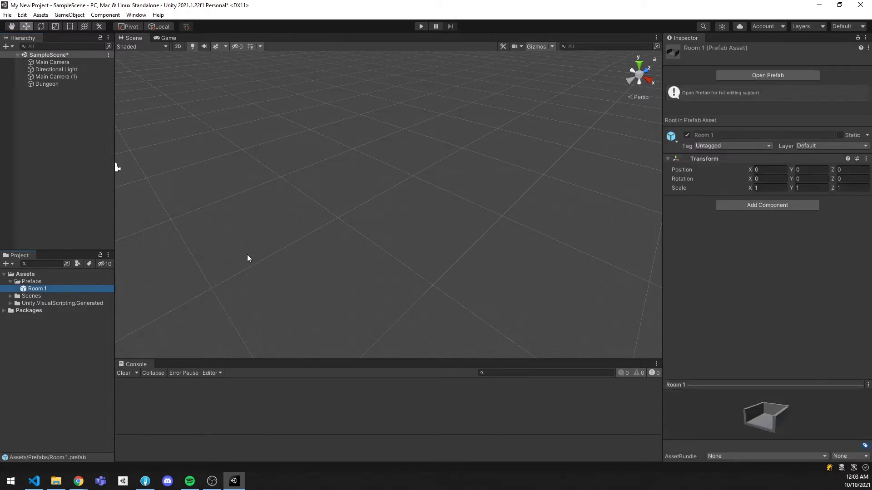
left_click_drag(35, 289, 372, 278)
scroll(390, 251, "down", 10)
scroll(389, 250, "up", 5)
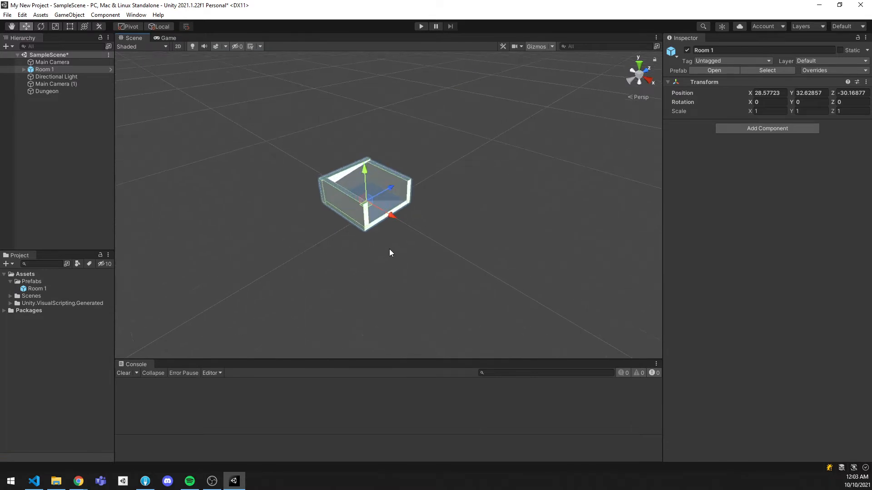
left_click_drag(42, 289, 535, 138)
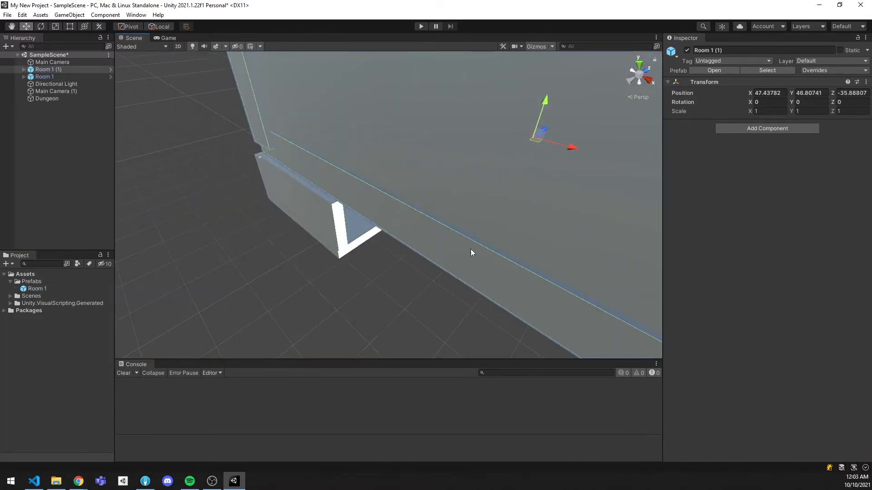
scroll(458, 273, "down", 6)
right_click_drag(455, 277, 449, 252)
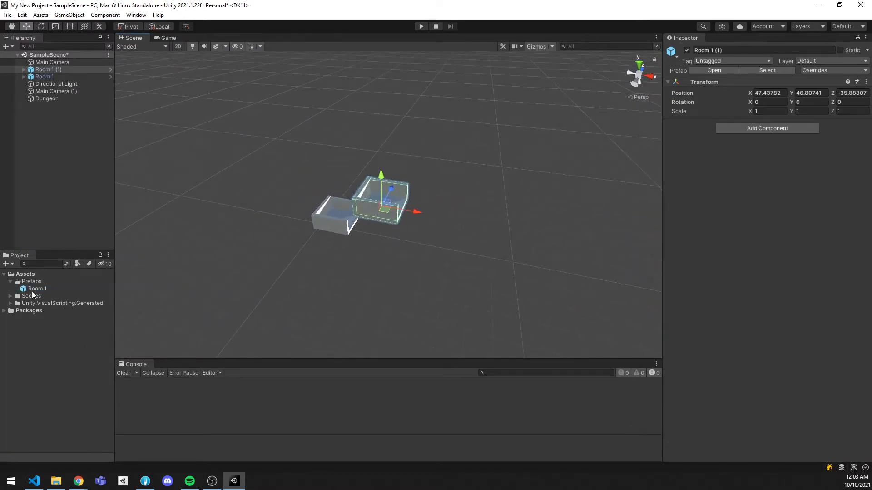
Place a third Room 1 prefab instance in the scene and move it horizontally to X 33, Z -11.
left_click_drag(36, 291, 329, 200)
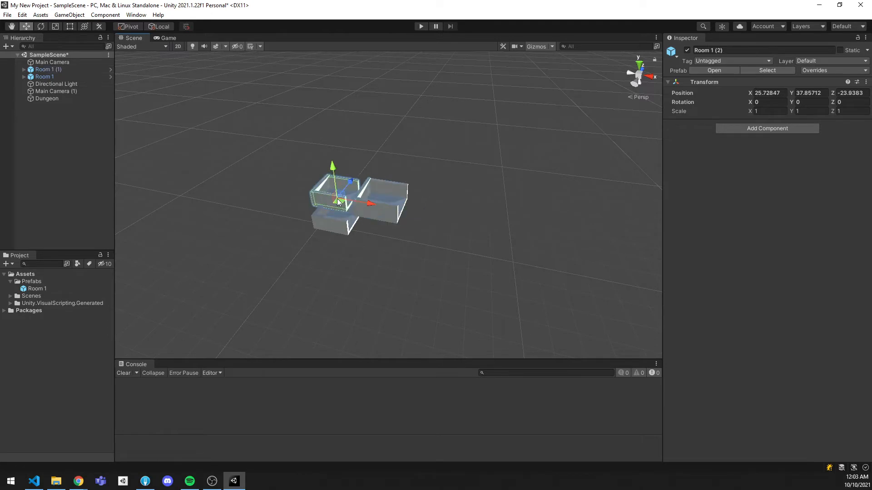
right_click_drag(386, 209, 457, 234)
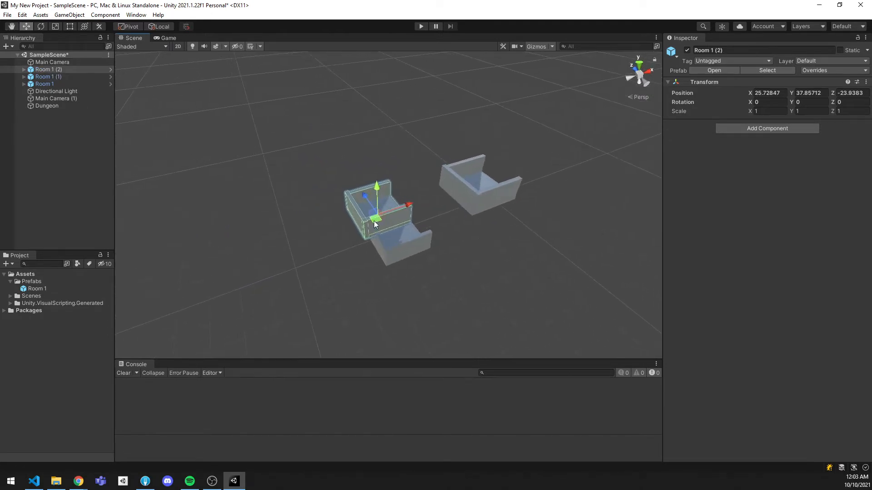
left_click_drag(374, 221, 380, 187)
right_click_drag(454, 222, 108, 231)
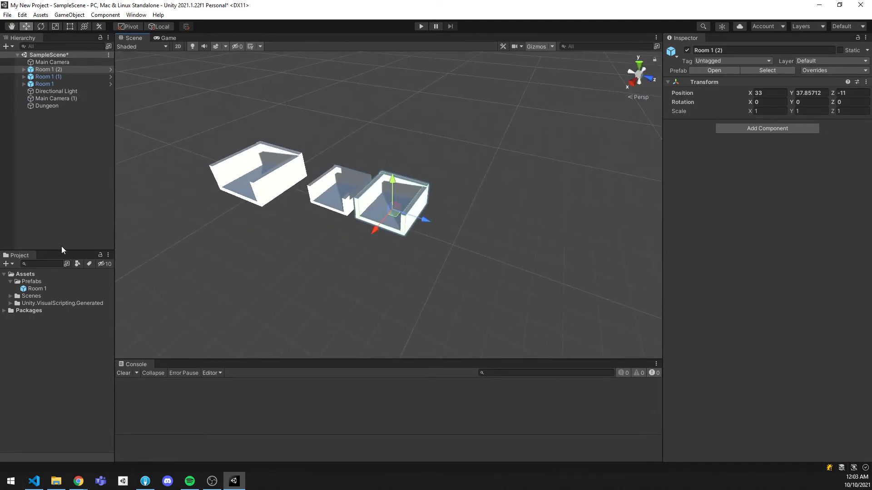
Move the Room 1 instance horizontally out from between the other two rooms, setting it back behind them.
key("w")
right_click_drag(381, 235, 441, 223)
key("a")
left_click(51, 84)
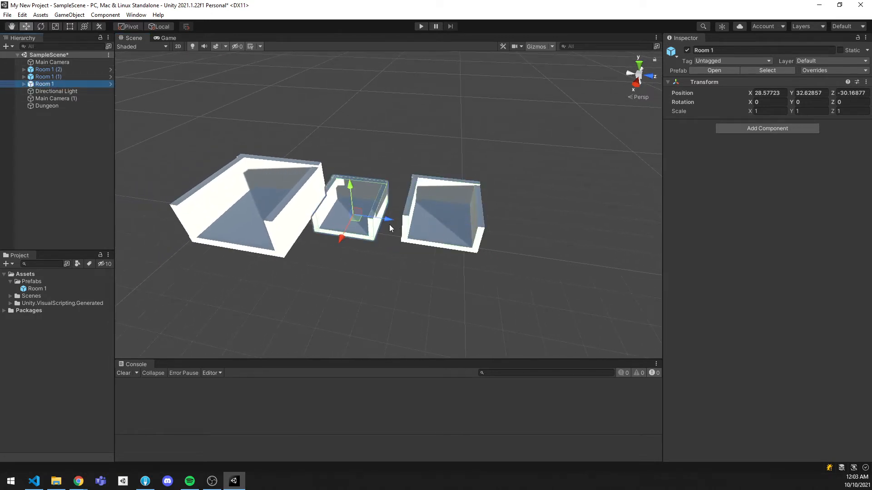
left_click_drag(389, 227, 423, 172)
Rotate the Room 1 (1) instance about its Y axis to about -63.85 degrees.
left_click(221, 211)
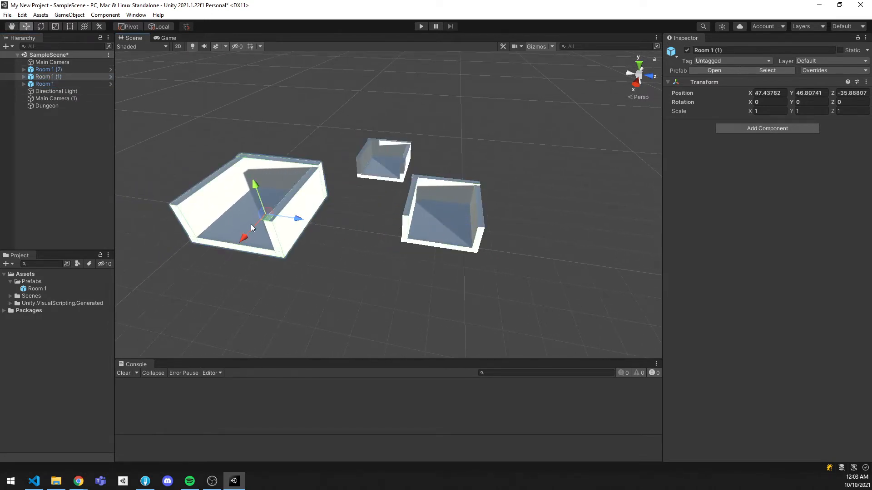
key("e")
left_click_drag(268, 246, 363, 207)
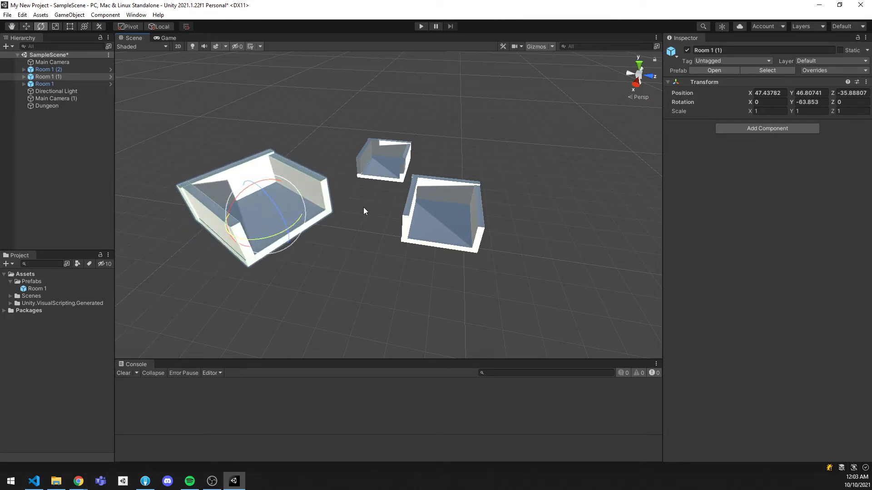
left_click_drag(346, 264, 331, 265, "alt")
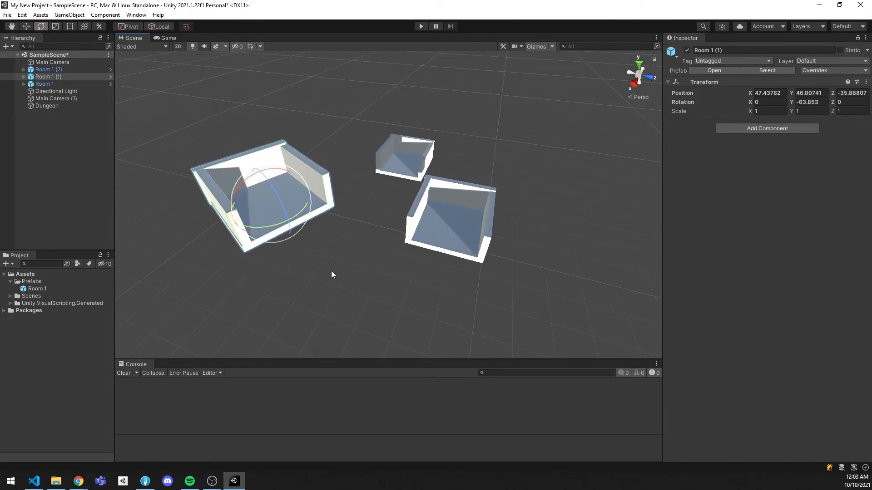
Expand the Room 1 (1) instance and examine its floor and wall objects one by one.
left_click(23, 77)
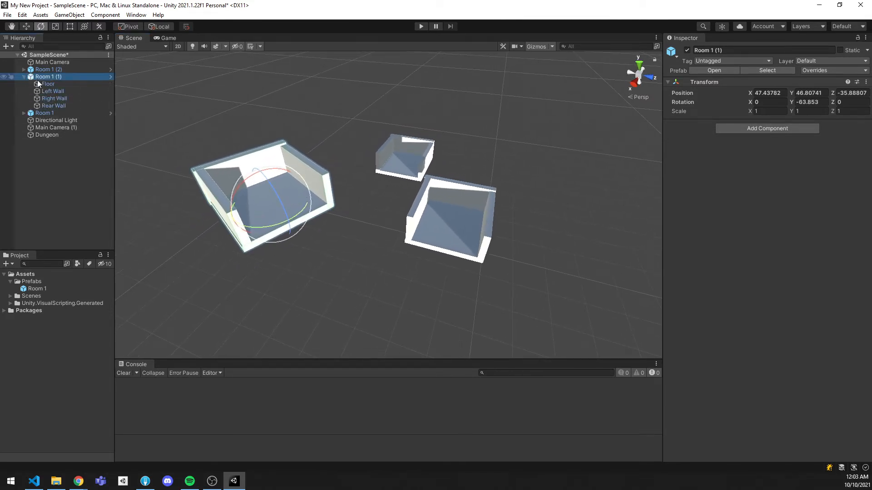
left_click(53, 86)
left_click(57, 90)
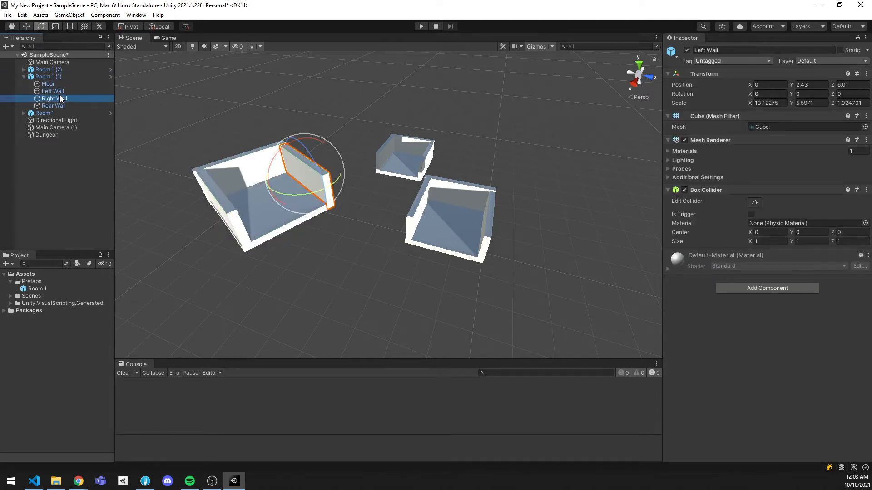
left_click(61, 105)
left_click(76, 184)
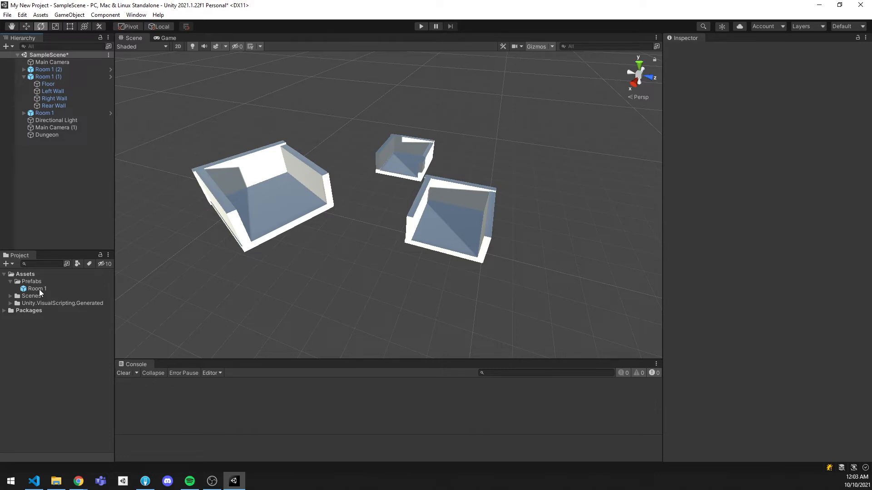
Open the Room 1 prefab asset from the Prefabs folder for editing.
left_click(39, 289)
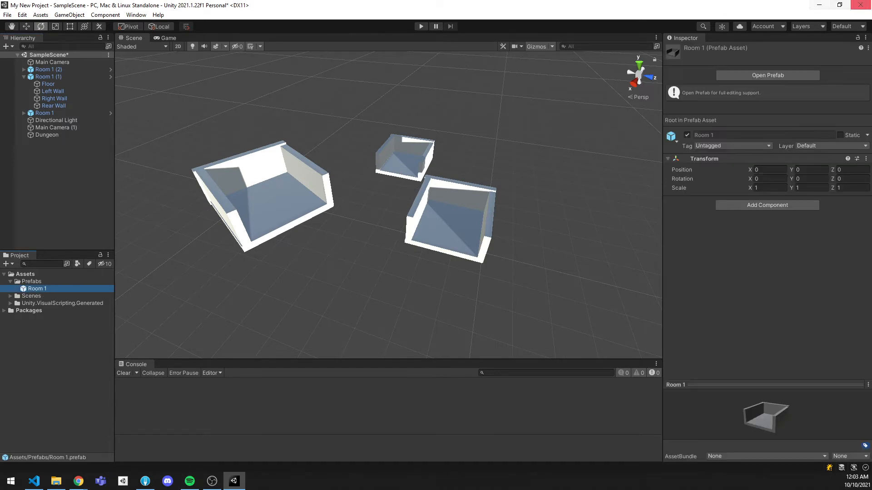
left_click(763, 75)
left_click_drag(450, 203, 576, 247, "alt")
Duplicate the Rear Wall and move the copy to the room's open side at about (6.2, 2.75, 0.12).
left_click(322, 191)
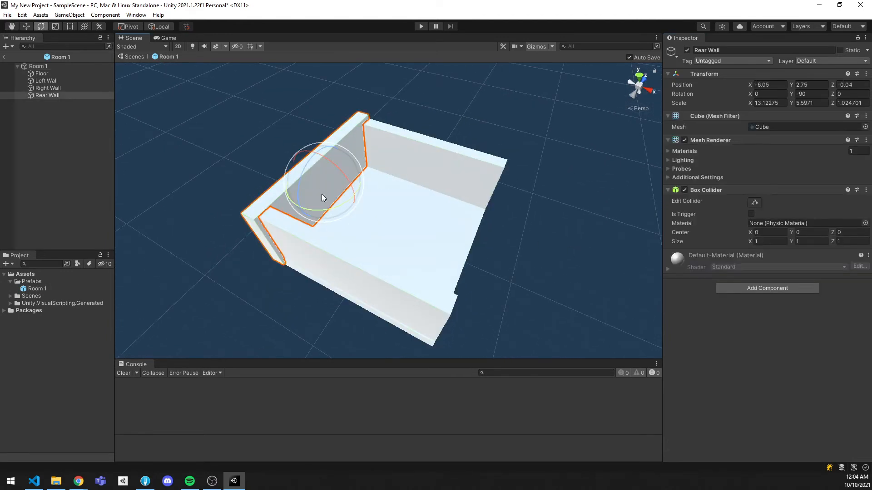
key("ctrl+d")
key("w")
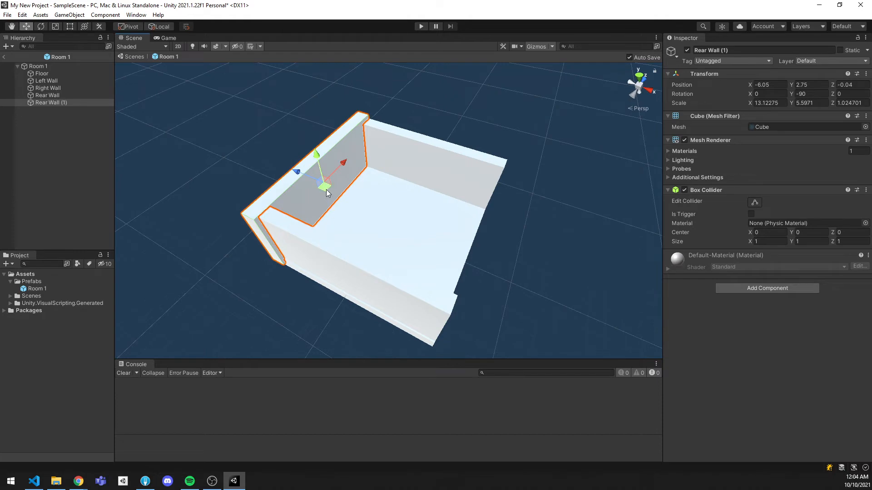
left_click_drag(326, 189, 232, 220)
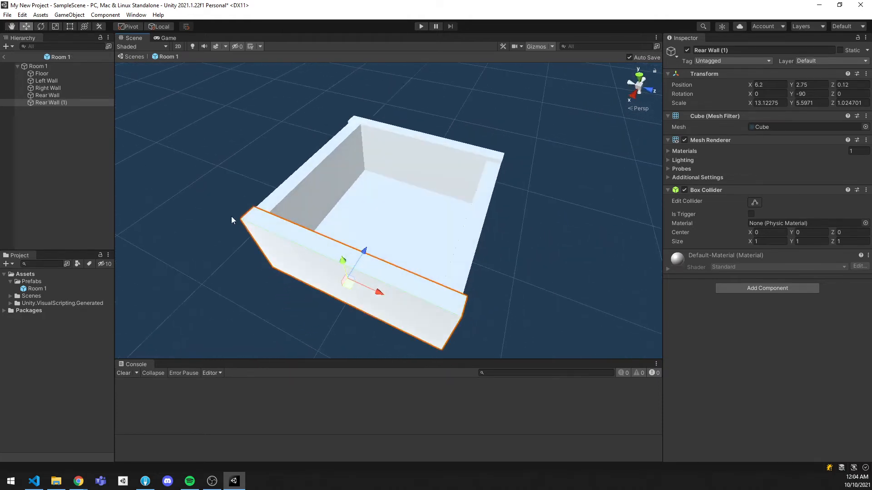
Rename the duplicated wall as Front Wall and leave prefab editing to return to the scene.
left_click(73, 152)
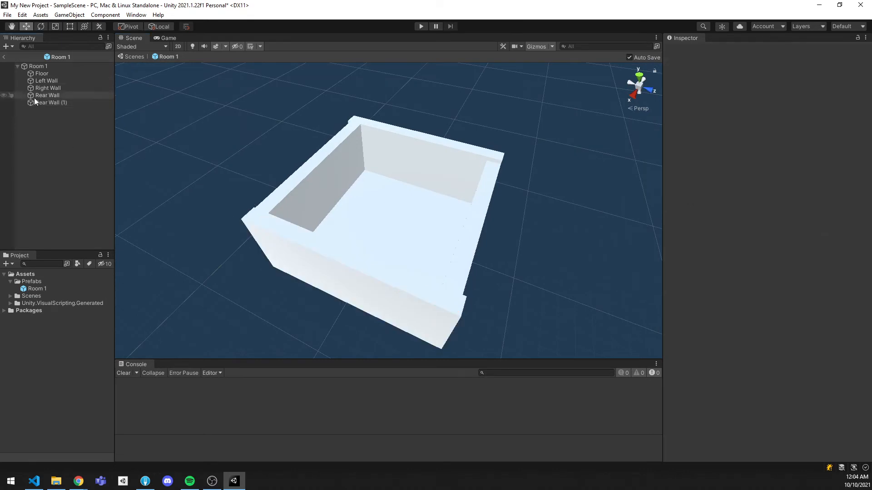
left_click(45, 103)
type("ront Wall")
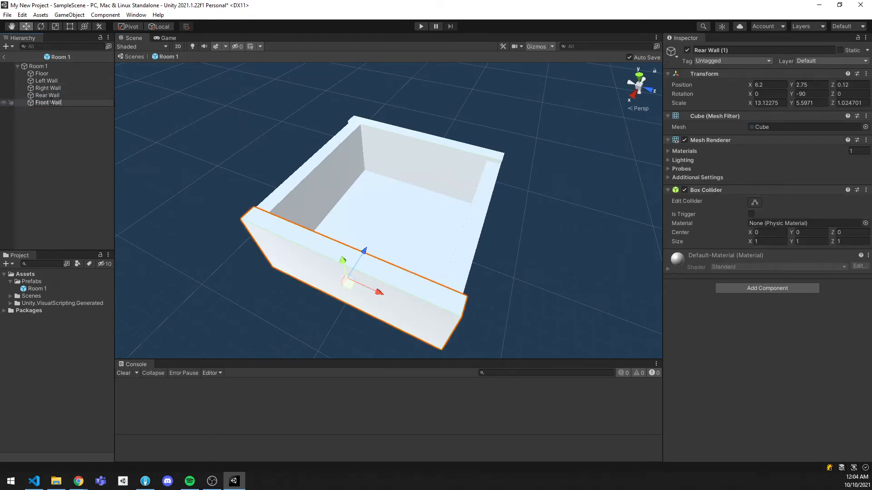
key("Return")
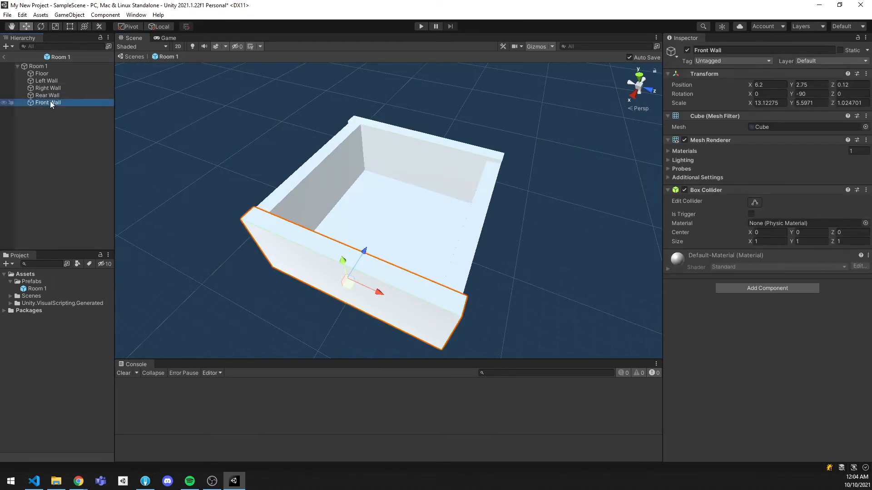
left_click(5, 58)
left_click_drag(341, 210, 326, 257, "alt")
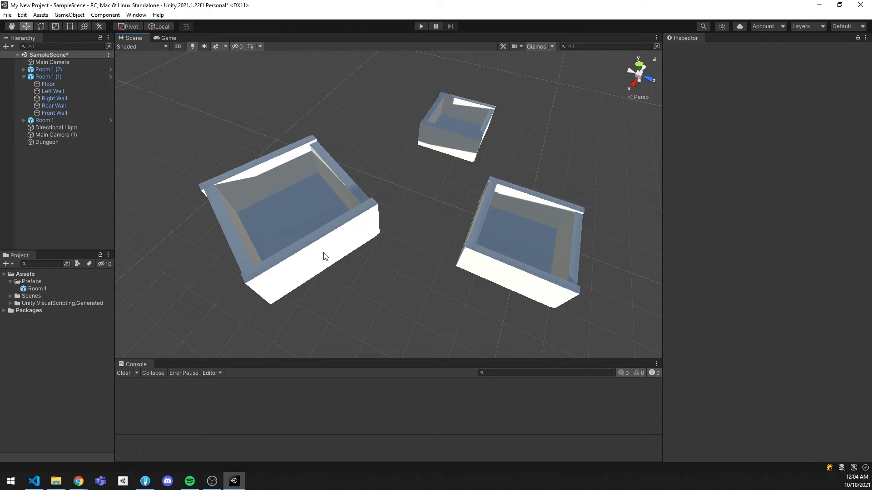
Move the Front Wall of the Room 1 (1) instance inward to about X 0.98.
left_click(318, 250)
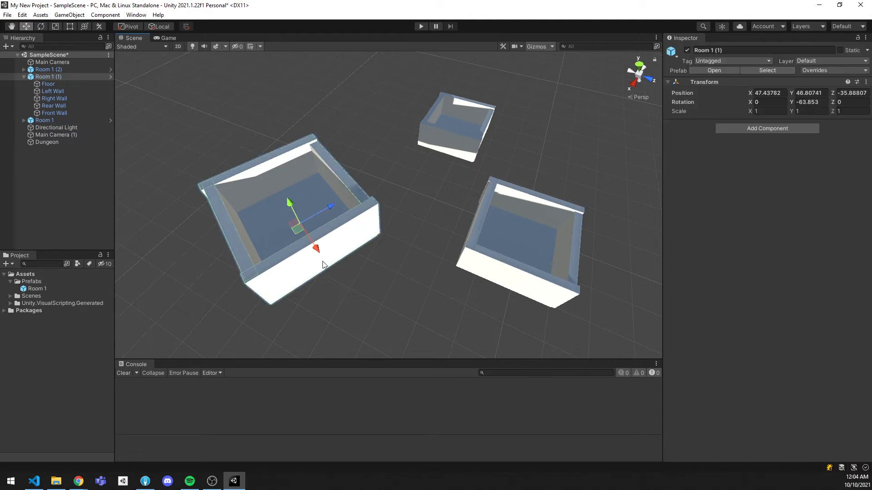
left_click(364, 272)
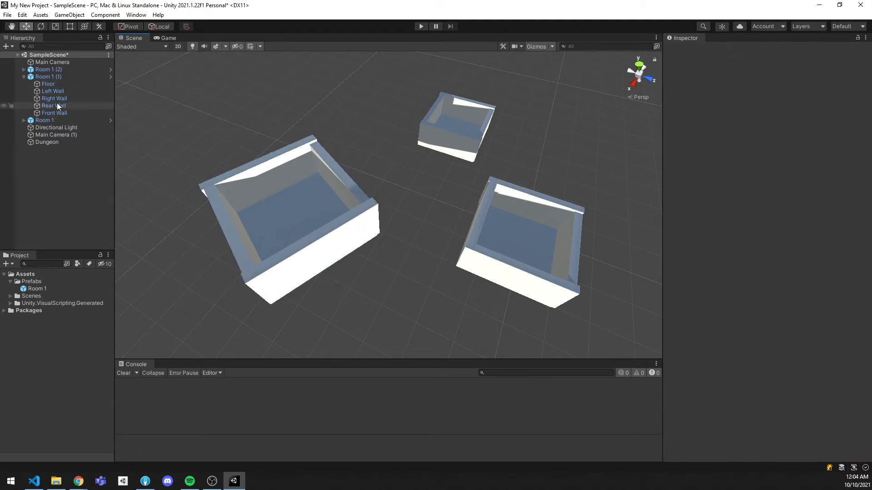
left_click(57, 77)
right_click_drag(385, 233, 409, 214)
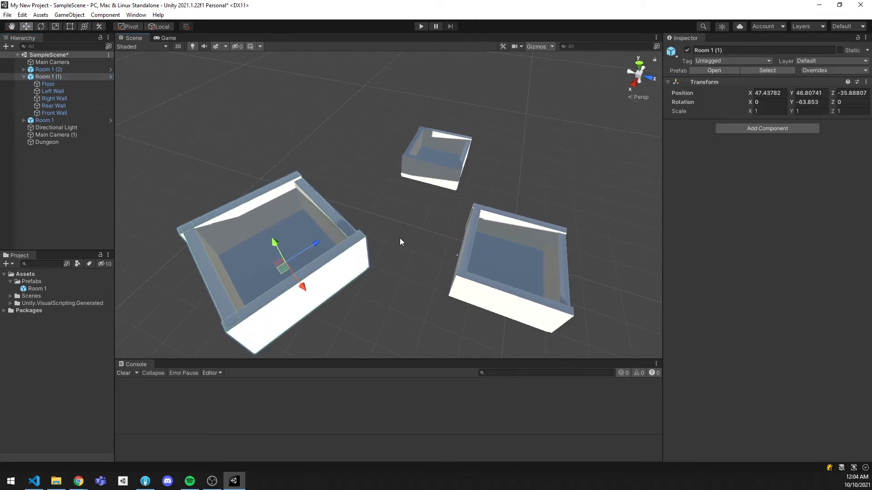
key("f")
left_click_drag(443, 248, 518, 248, "alt")
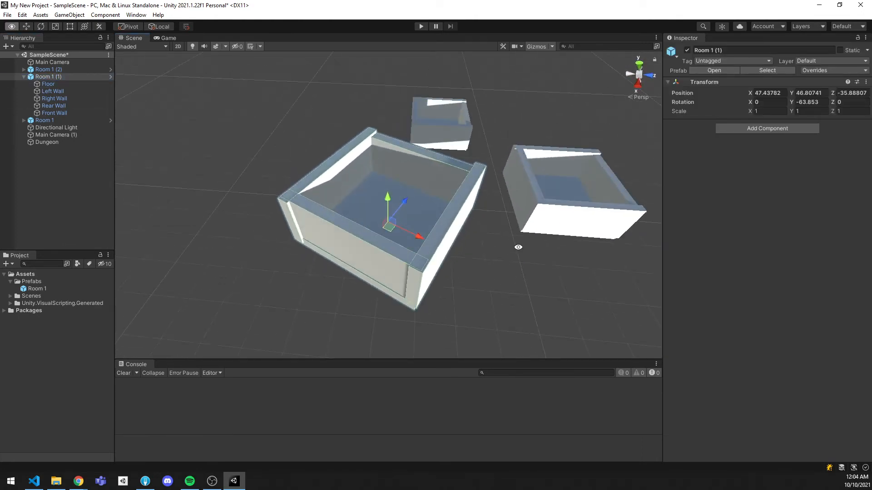
left_click(458, 210)
left_click_drag(430, 225, 366, 208)
left_click_drag(415, 255, 460, 228, "alt")
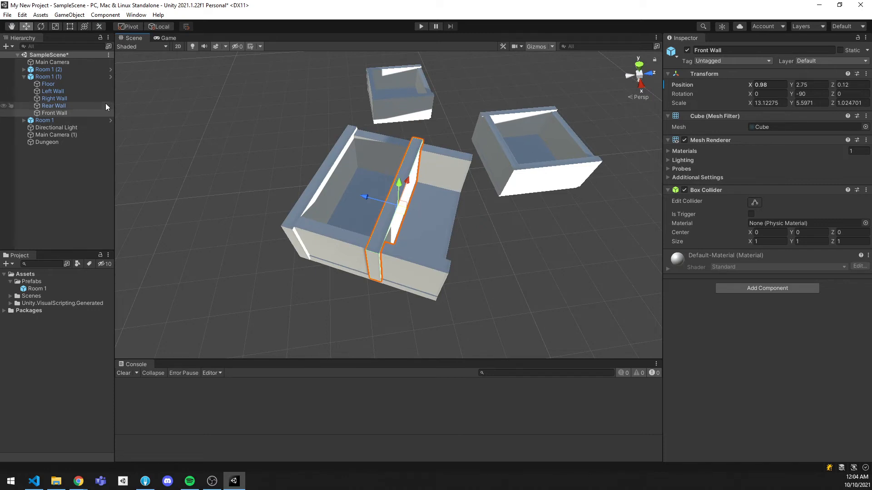
Revert all prefab overrides on the Room 1 (1) instance.
left_click(51, 76)
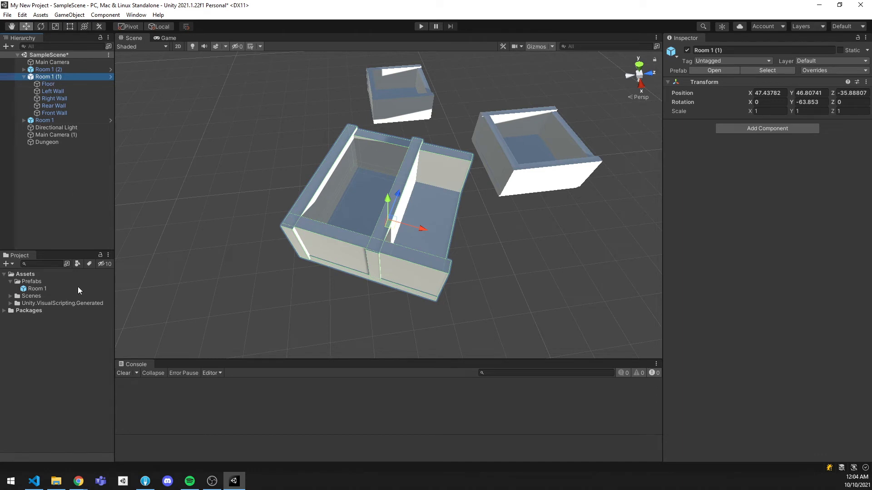
left_click(45, 282)
left_click(51, 77)
left_click(847, 71)
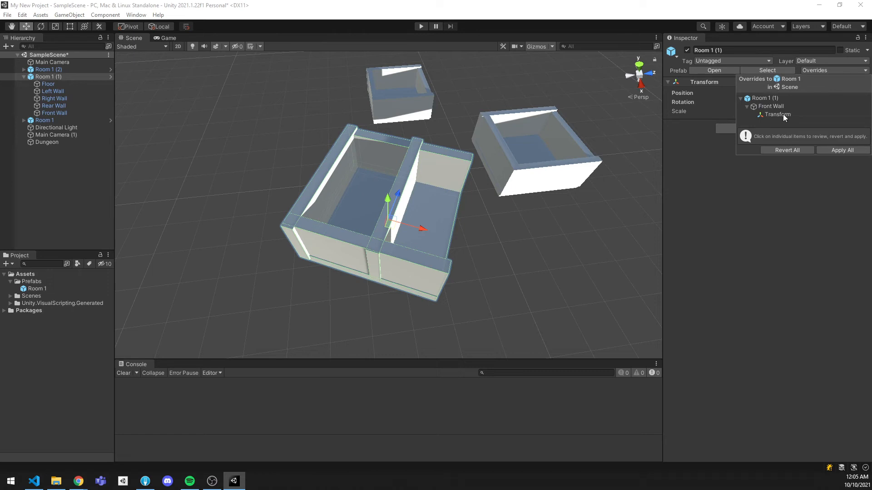
left_click(782, 150)
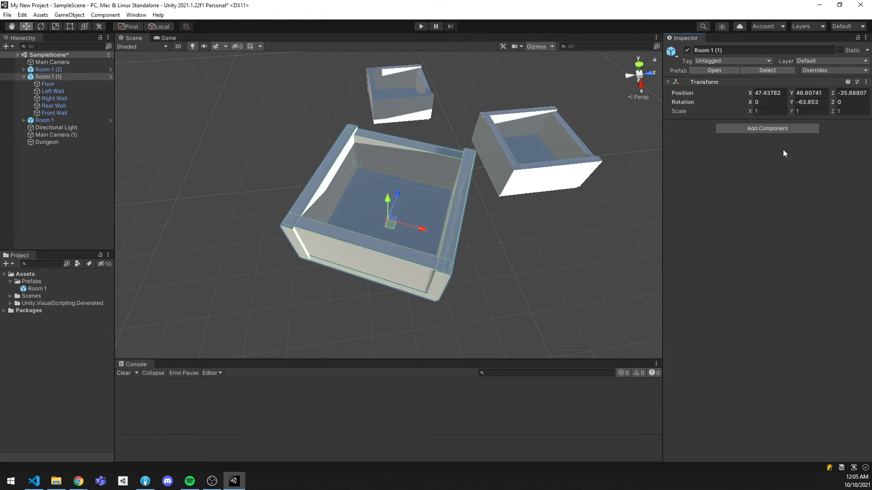
Move the Front Wall of Room 1 (1) inward to about X 0.31 and apply all overrides to the prefab.
left_click(468, 222)
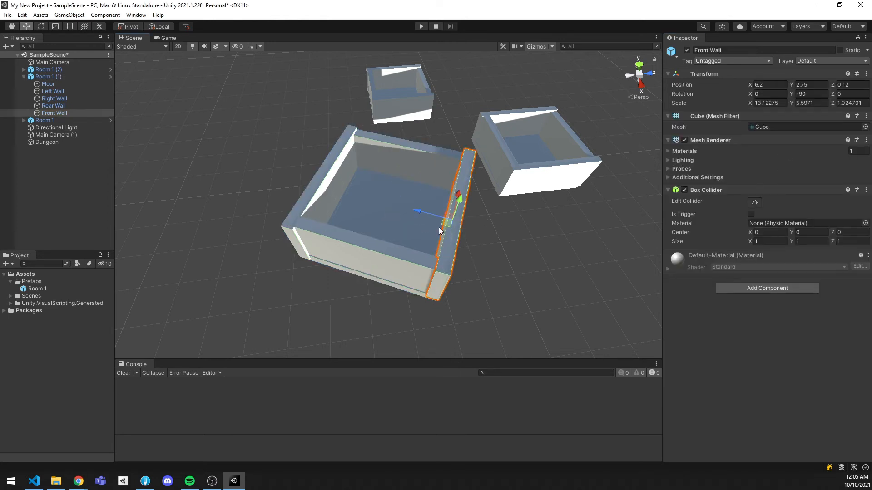
left_click_drag(411, 213, 352, 202)
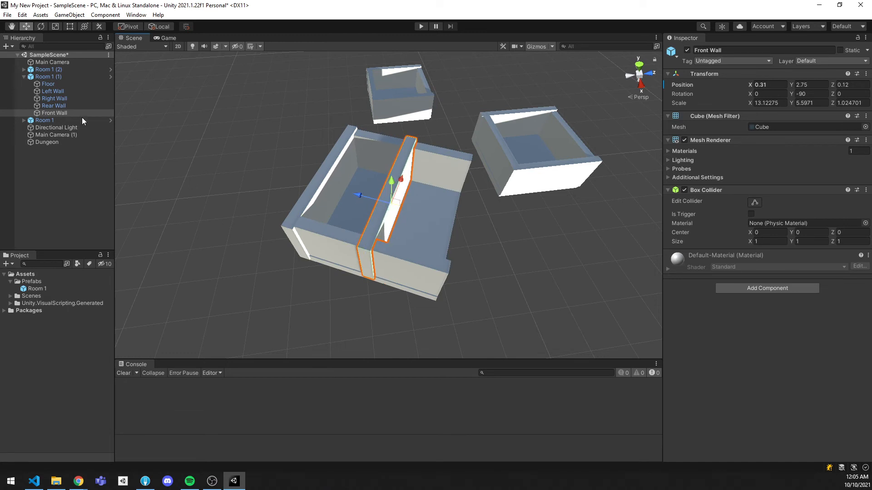
left_click(48, 76)
left_click(837, 71)
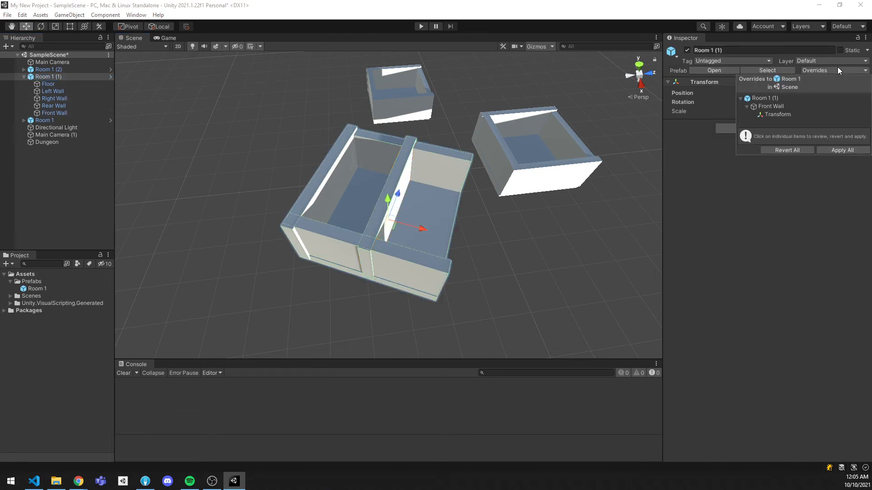
left_click(826, 148)
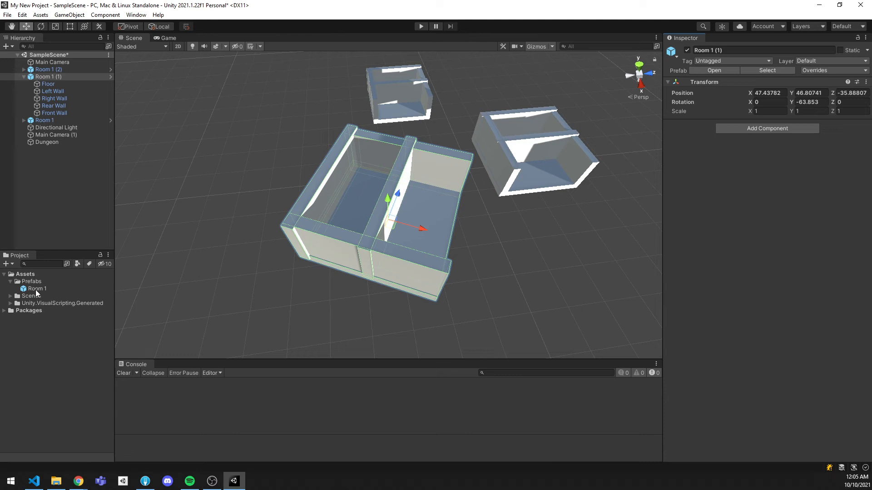
Move the whole Room 1 (1) instance horizontally to about X 45.94, Z -38.93.
left_click_drag(350, 140, 461, 131, "alt")
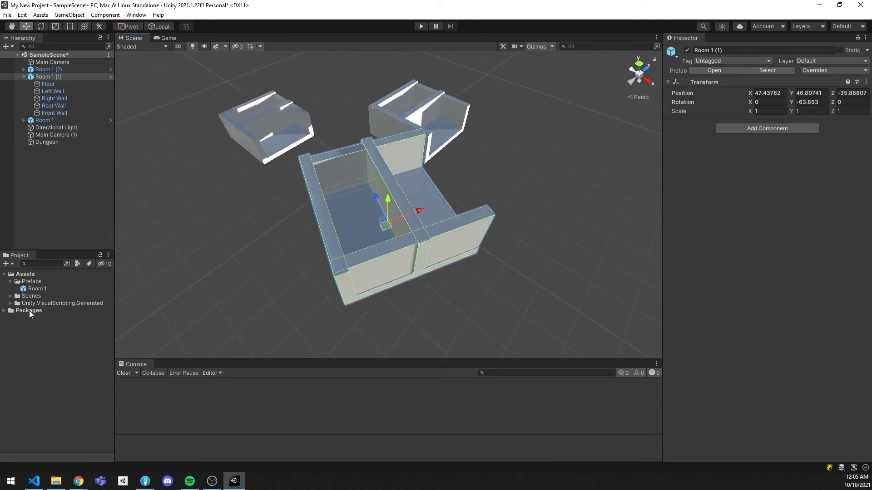
left_click(36, 289)
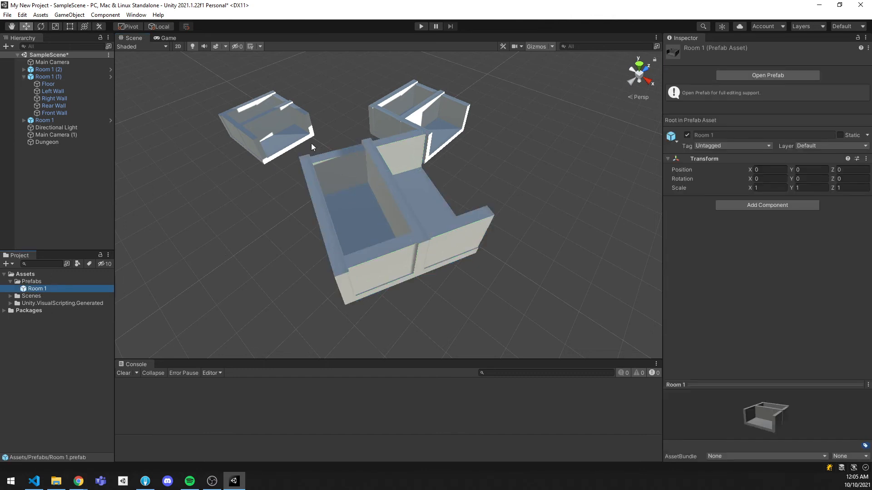
left_click(394, 195)
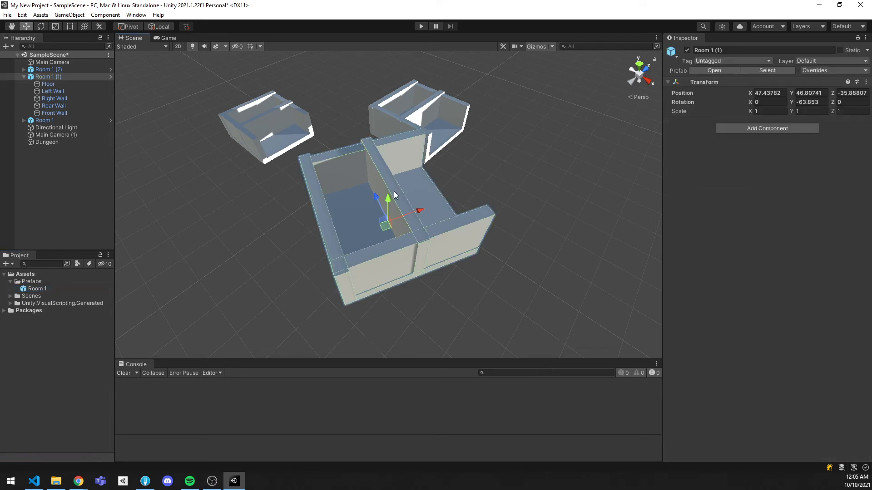
left_click_drag(430, 209, 386, 216)
Move the Front Wall of Room 1 (1) outward to about X 5.89, closing the room's open side.
left_click(357, 204)
left_click_drag(320, 214, 385, 204)
left_click(354, 198)
left_click_drag(322, 223, 380, 214)
left_click(826, 57)
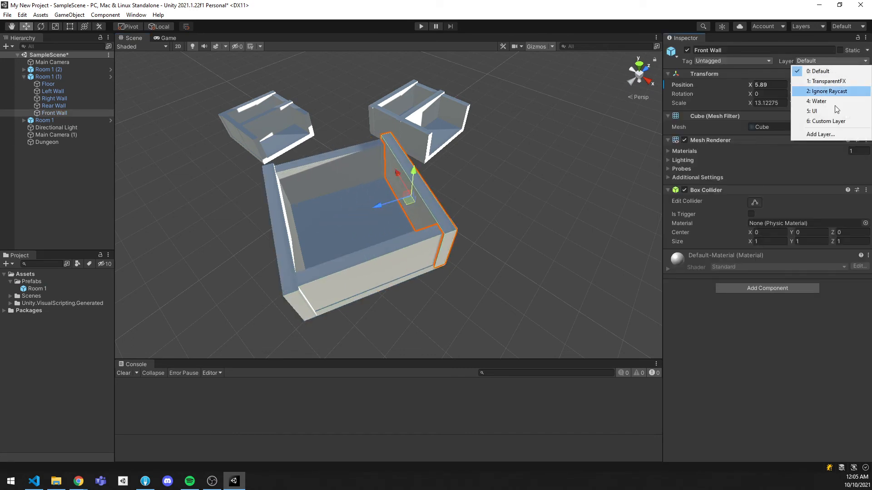
left_click(758, 68)
Apply all overrides of the Room 1 (1) instance to the Room 1 prefab.
left_click(63, 83)
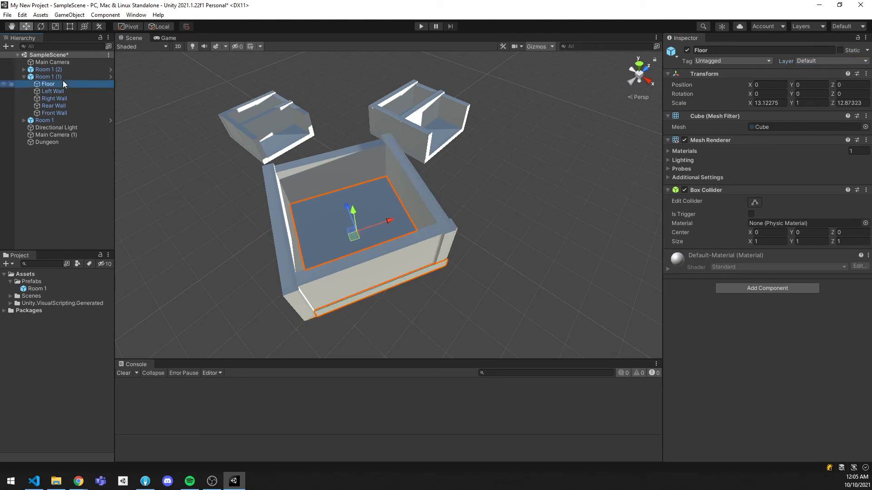
left_click(64, 77)
left_click(827, 70)
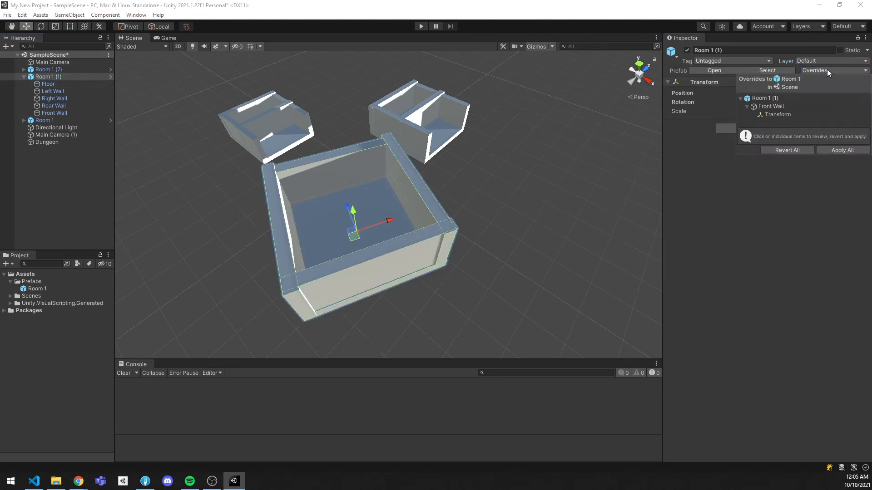
left_click(841, 149)
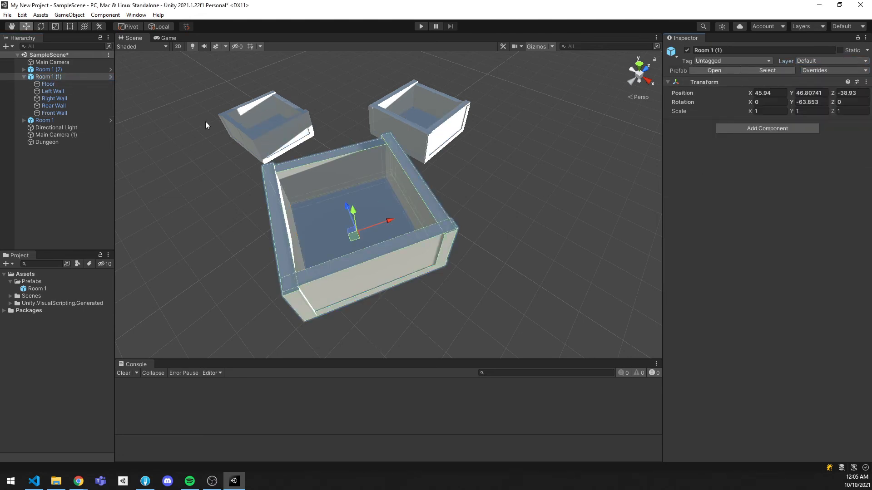
left_click(92, 163)
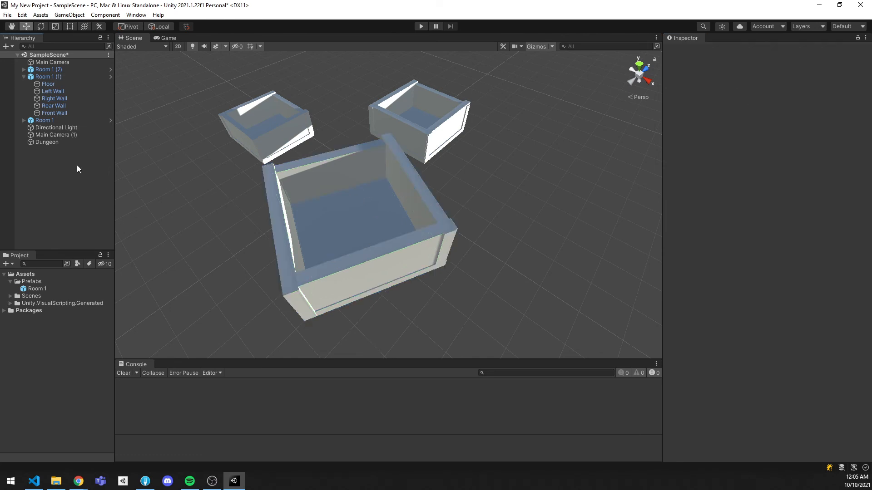
Collapse the Room 1 (1) instance and select the Room 1 prefab asset in the Prefabs folder.
left_click(53, 76)
left_click(23, 77)
left_click(56, 128)
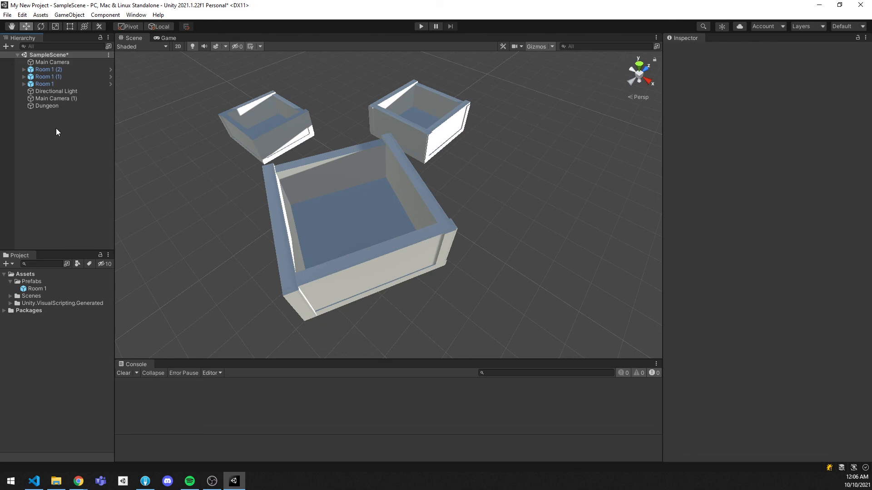
left_click(45, 290)
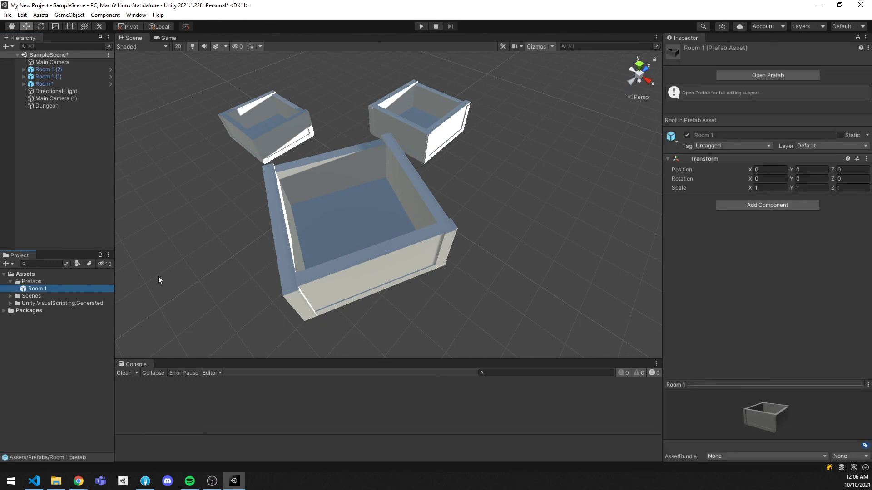
left_click_drag(435, 211, 301, 191, "alt")
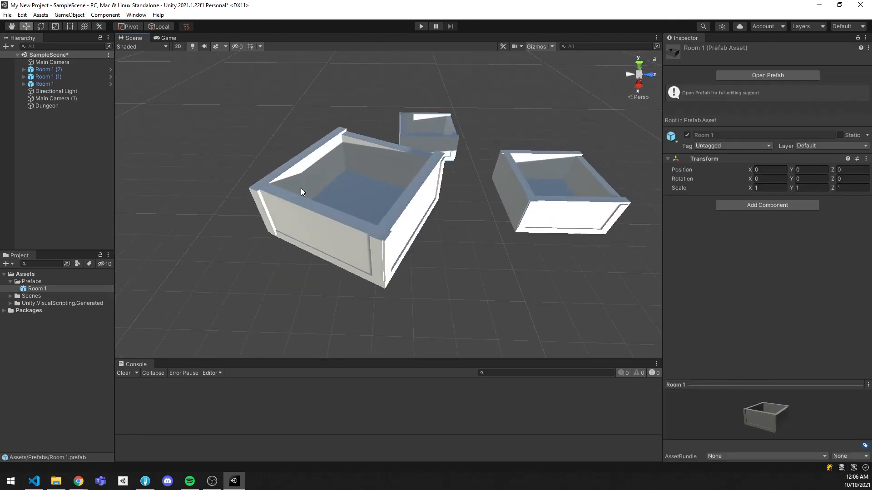
left_click(37, 289)
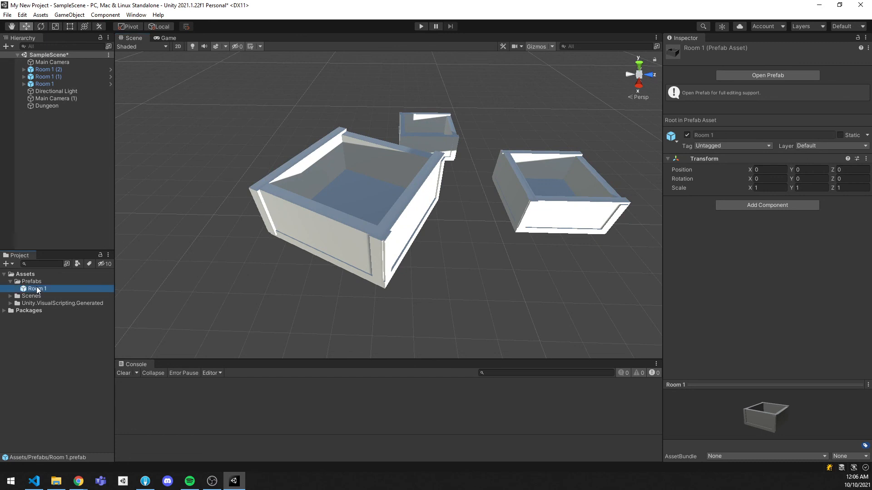